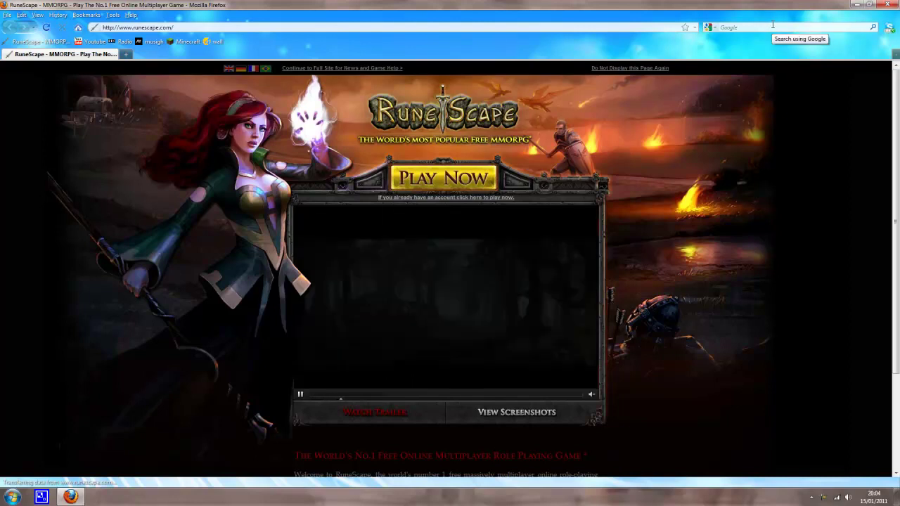
- Reach google.co.uk from the toolbar search and search it for 'camstudio'
left_click(773, 26)
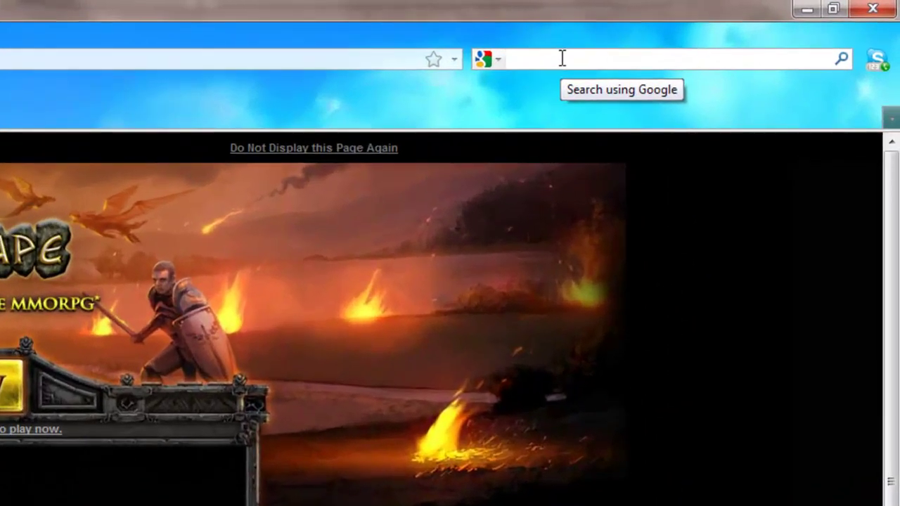
type("google")
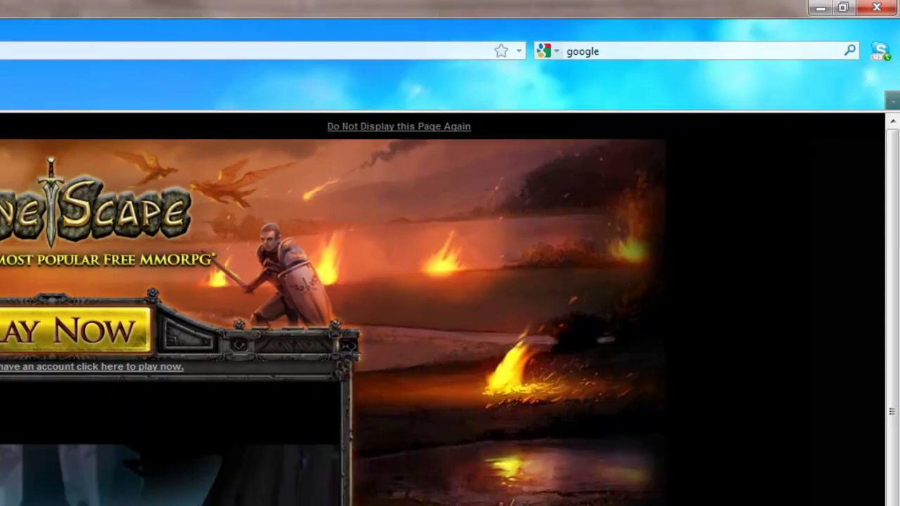
key("Return")
left_click(266, 126)
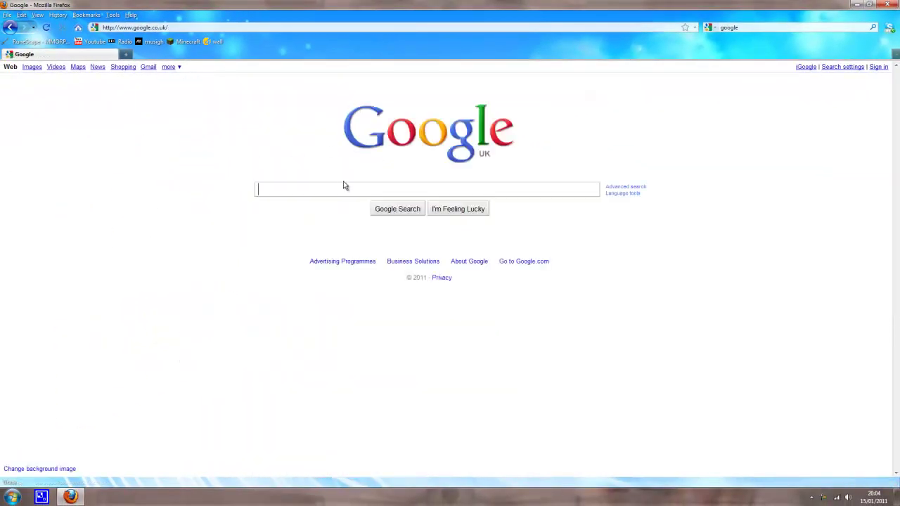
type("cam")
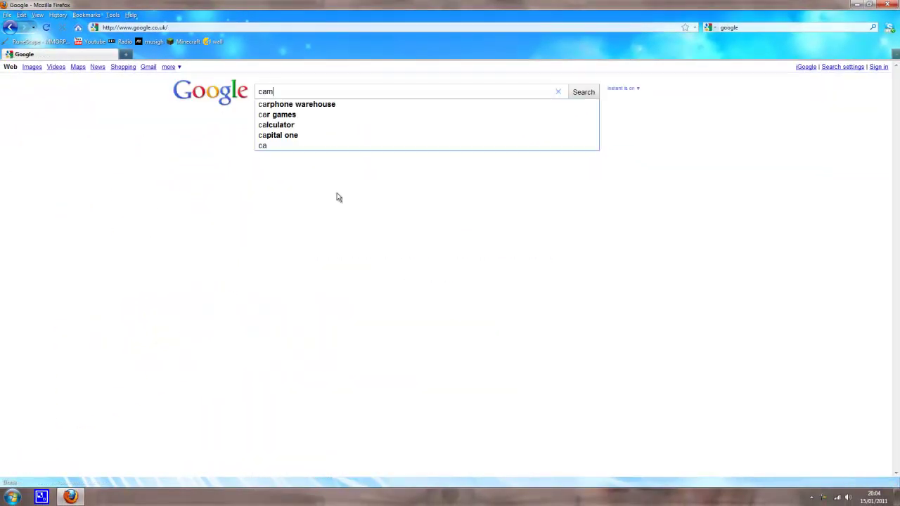
type("studio")
key("Return")
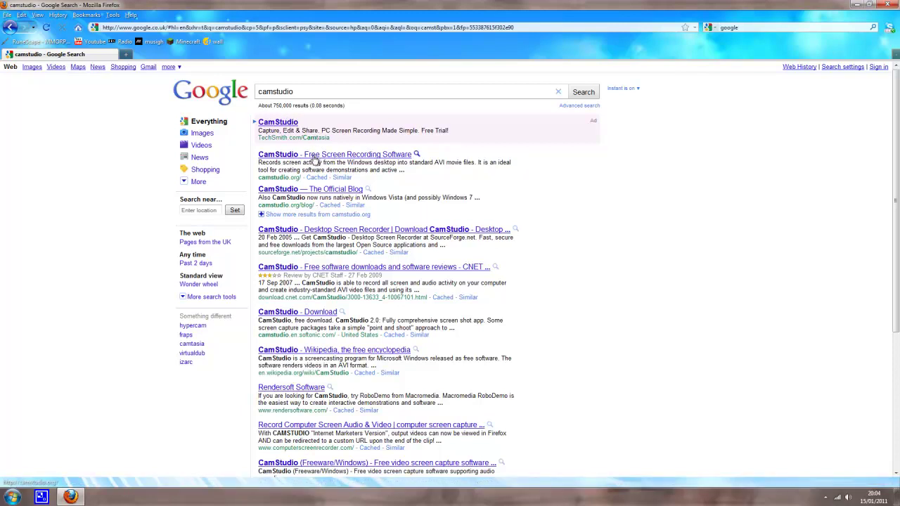
- Open camstudio.org, scroll to its Download Links and dismiss the colour-scheme notification
left_click(315, 161)
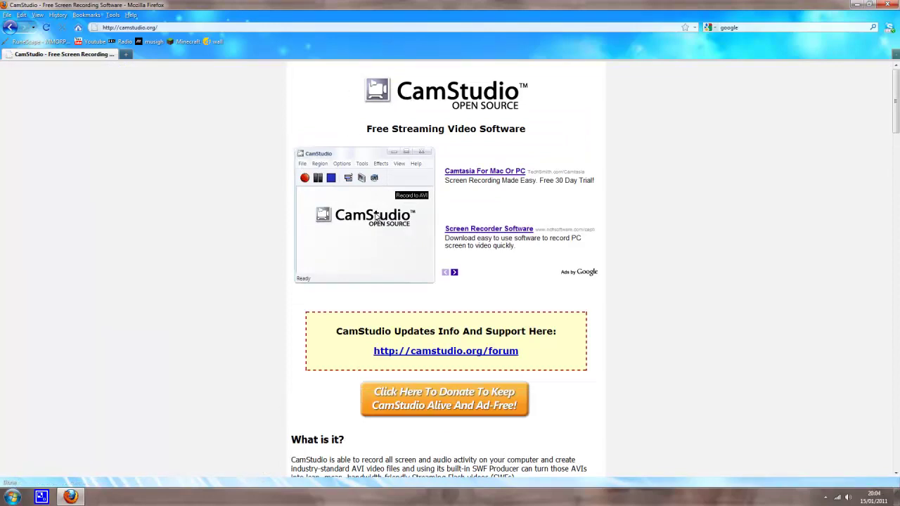
scroll(200, 209, "down", 5)
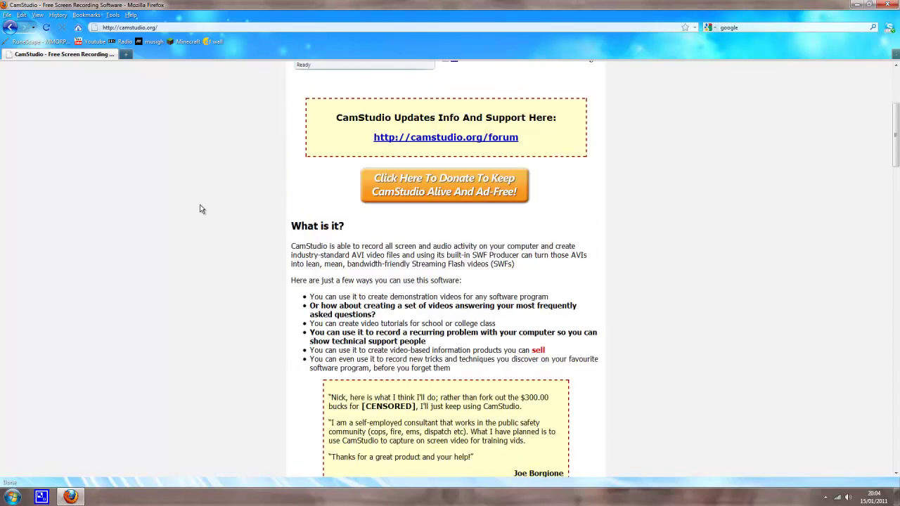
scroll(199, 209, "down", 4)
scroll(335, 205, "down", 5)
scroll(413, 188, "down", 6)
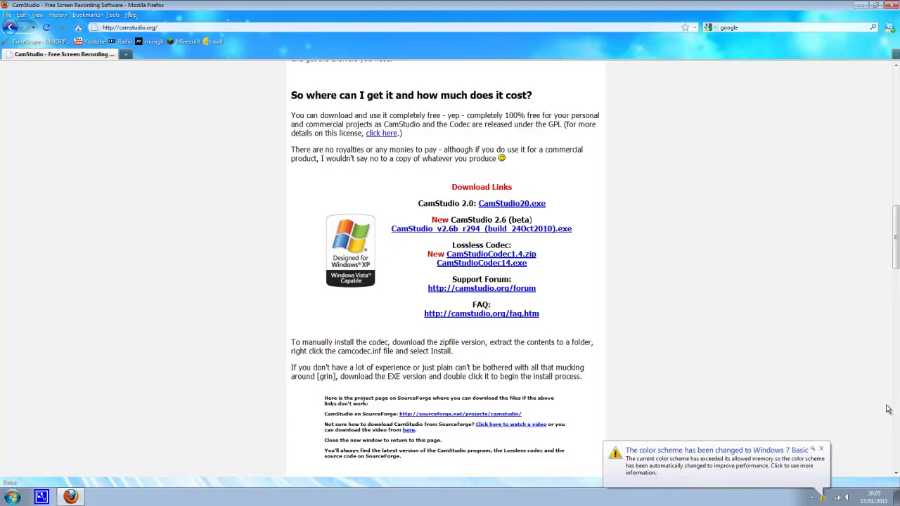
left_click(821, 449)
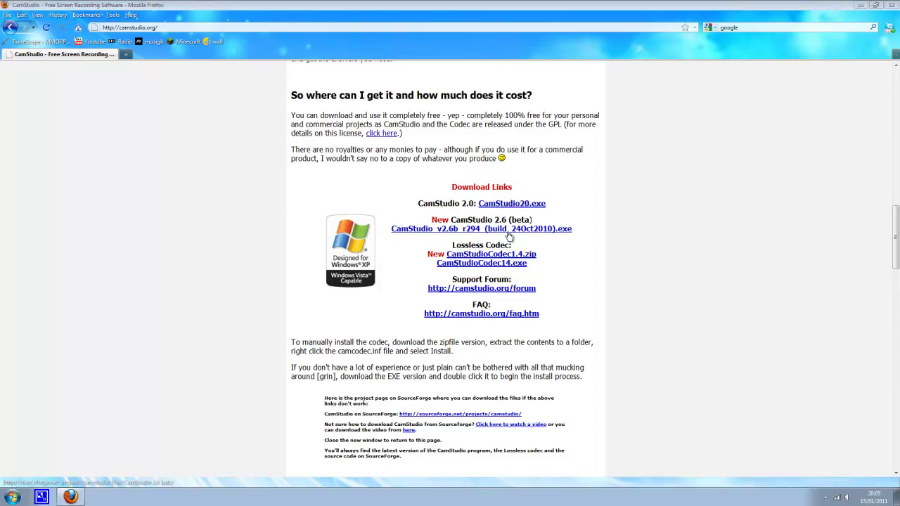
left_click_drag(417, 203, 451, 199)
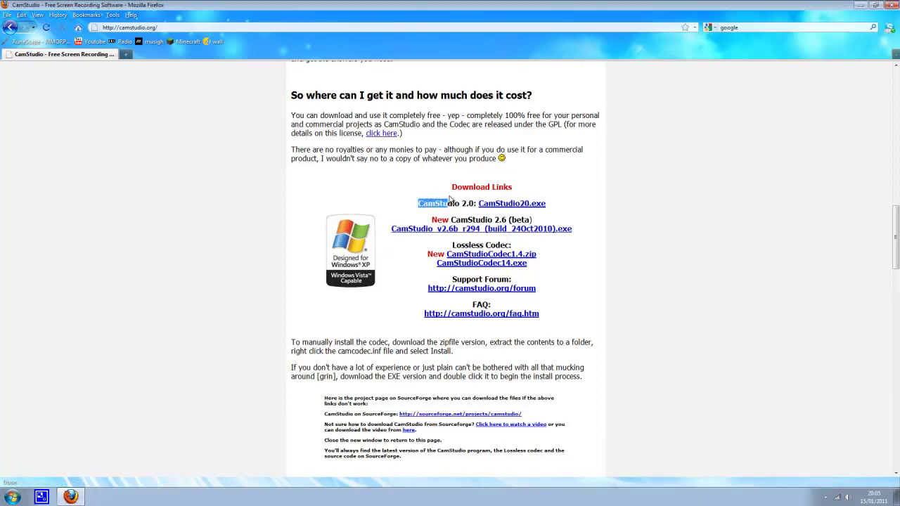
left_click(461, 206)
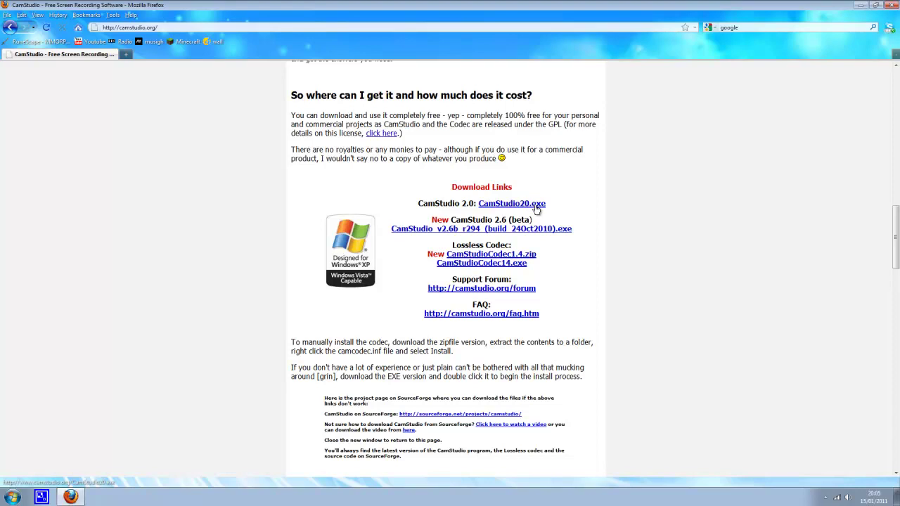
- Save CamStudio20.exe and launch it from the Downloads window
left_click(536, 208)
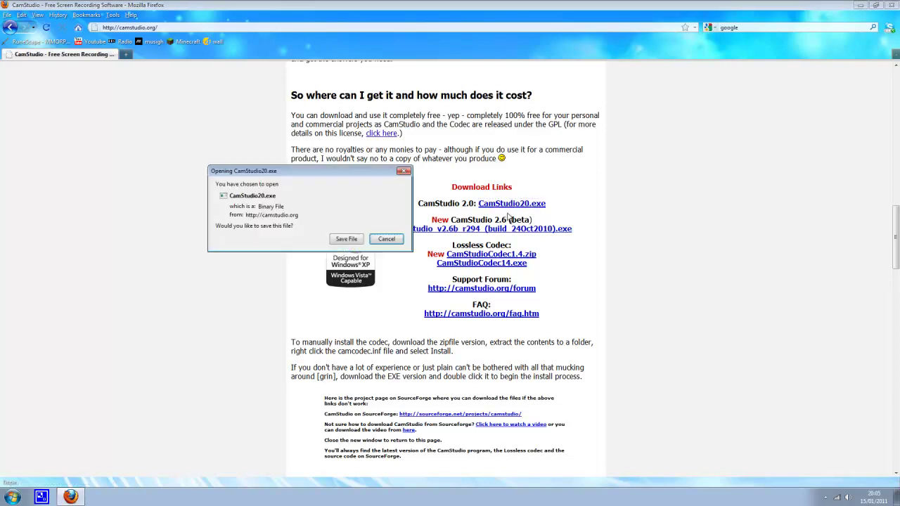
left_click(352, 240)
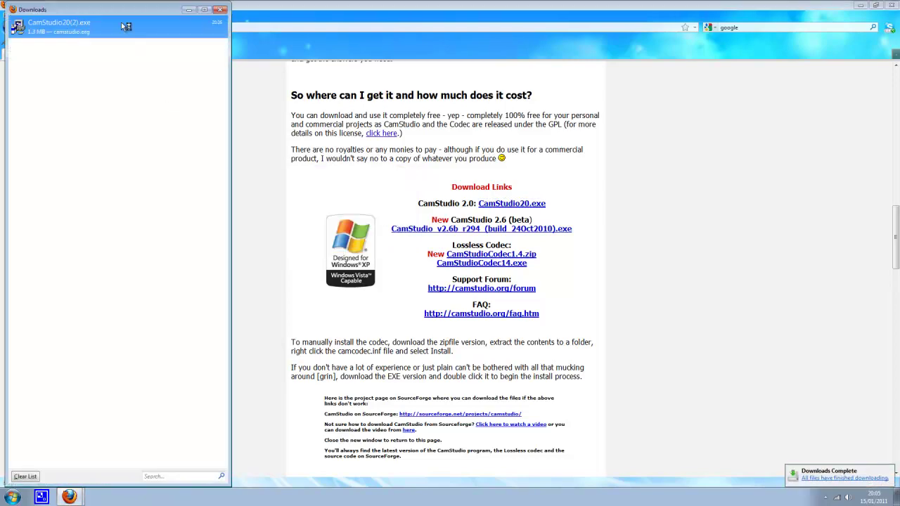
double_click(126, 26)
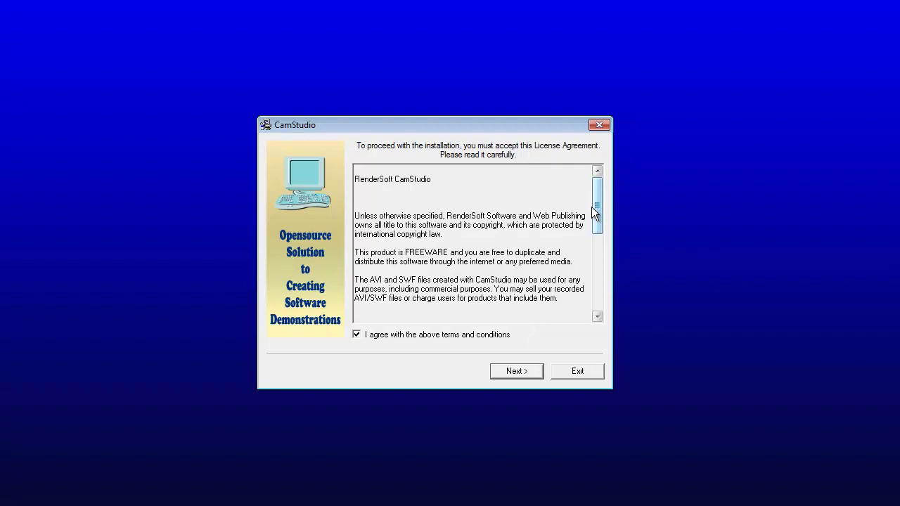
- Accept the license and install CamStudio into the default C:\Program Files (x86)\CamStudio folder
mouse_move(585, 222)
left_mouse_down()
mouse_move(592, 207)
mouse_move(595, 295)
left_mouse_up()
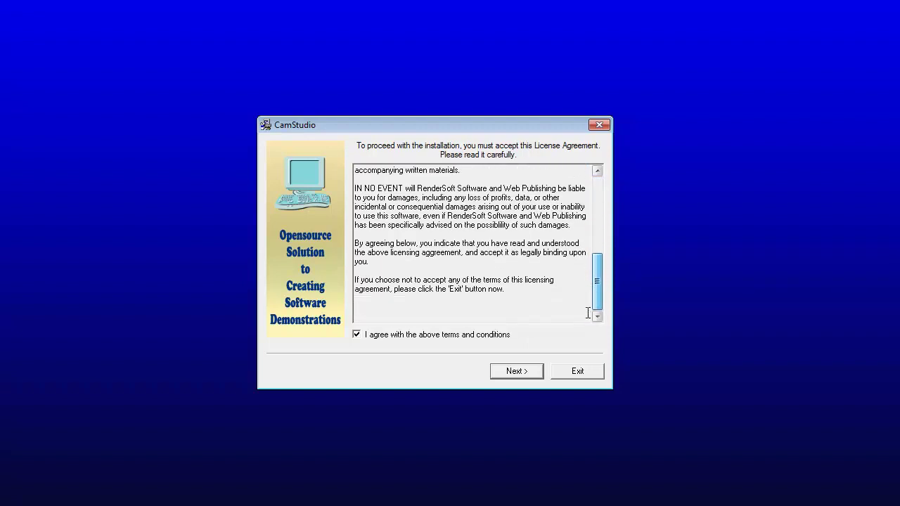
left_click(524, 376)
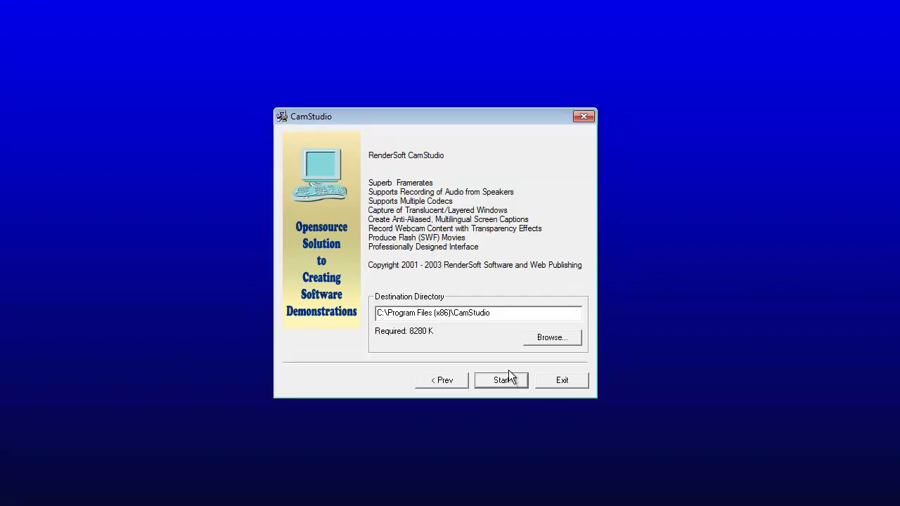
left_click(503, 381)
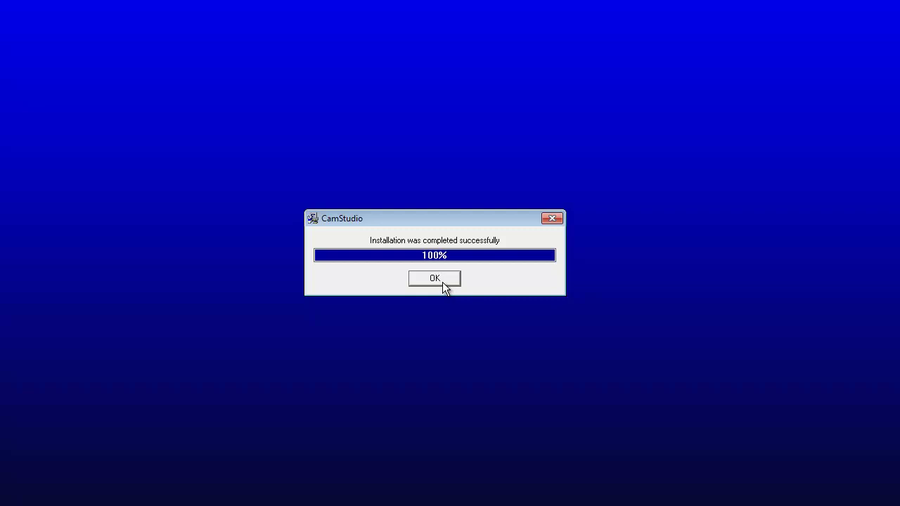
left_click(441, 281)
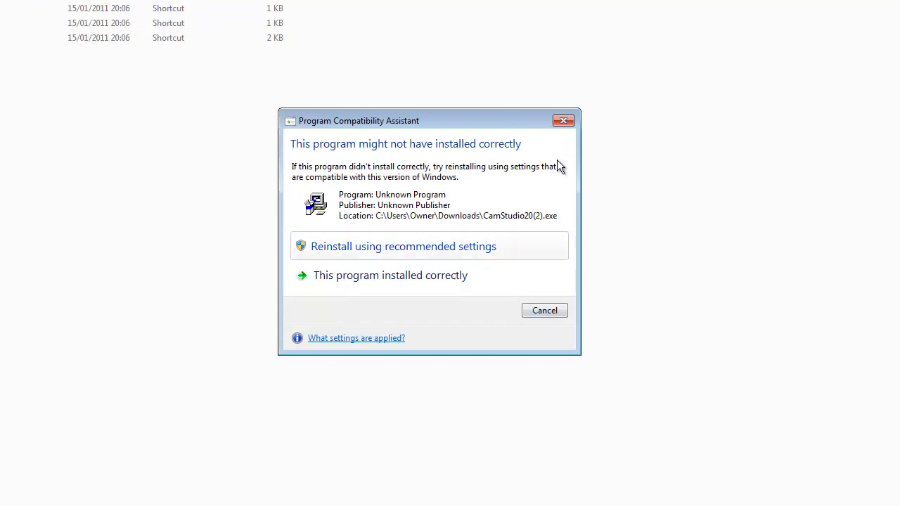
- Dismiss the compatibility warning and select the five CamStudio Start Menu shortcuts
left_click(540, 156)
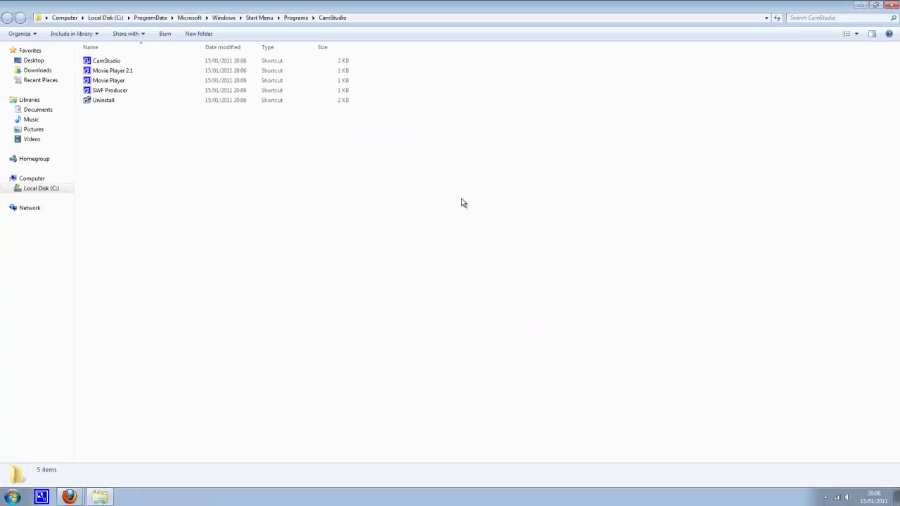
left_click_drag(204, 171, 77, 54)
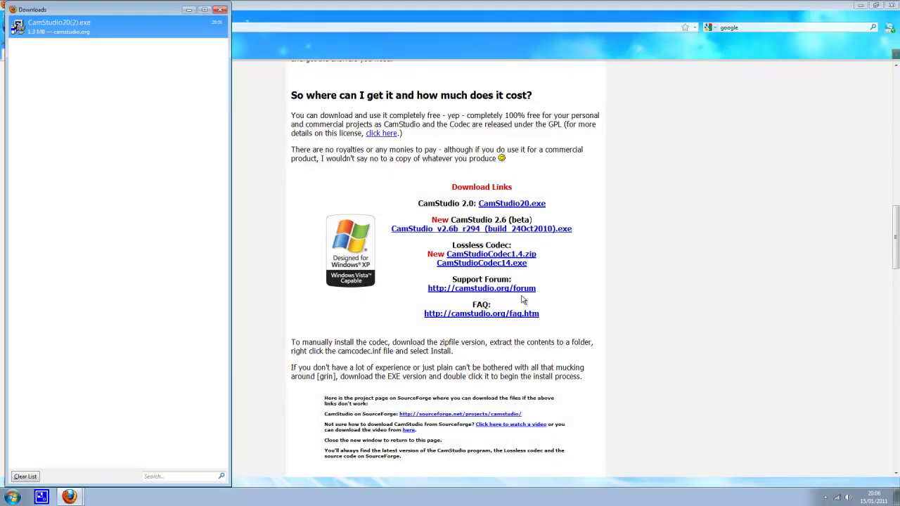
- Download the CamStudio Lossless Codec installer and run it from Firefox's Downloads list
left_click(524, 300)
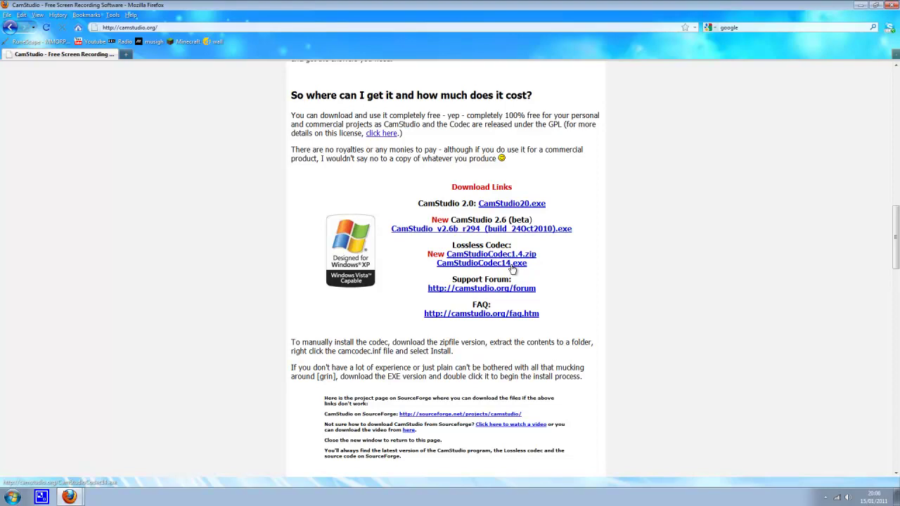
left_click(513, 269)
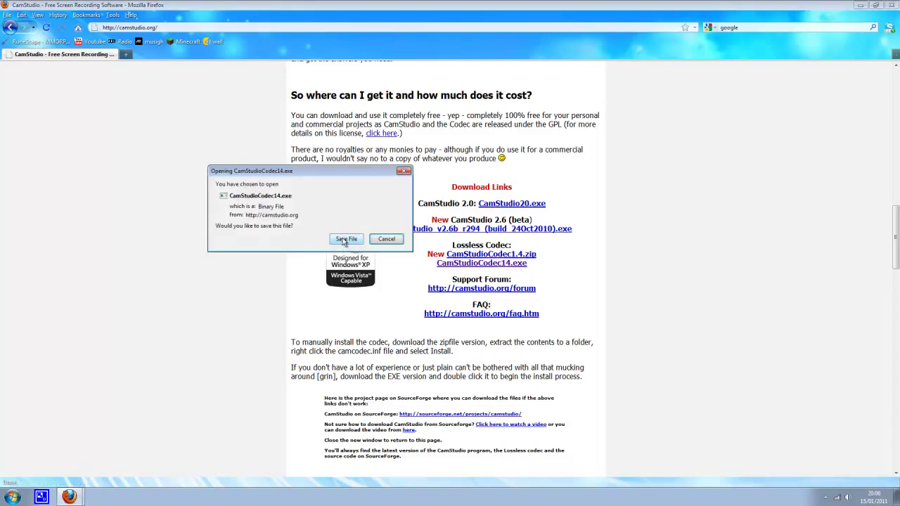
key("Return")
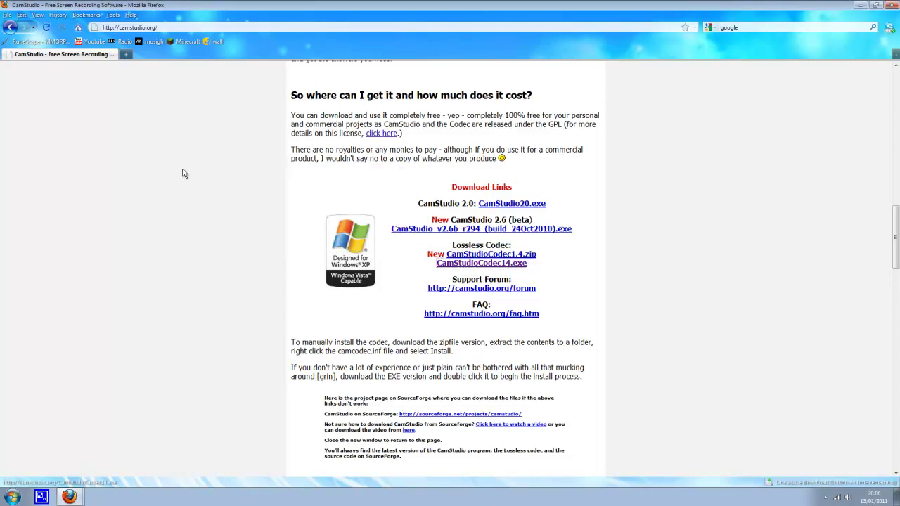
left_click(69, 497)
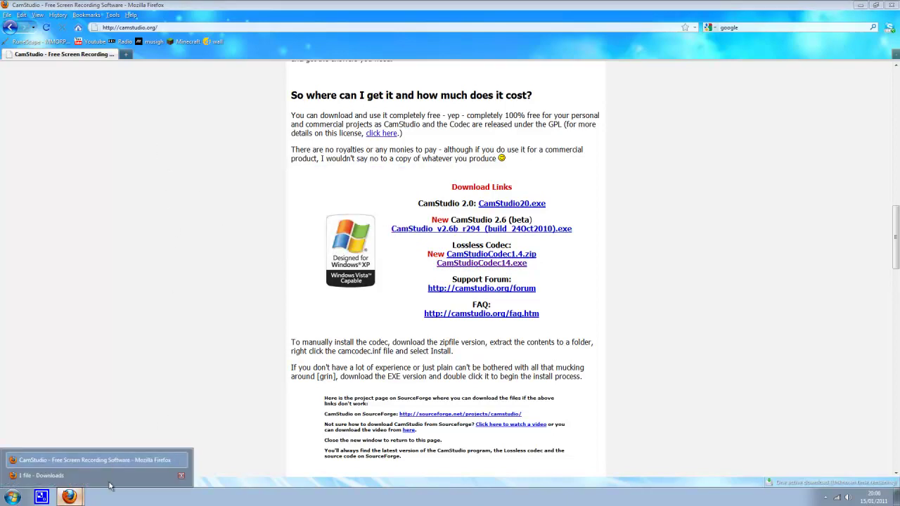
left_click(50, 474)
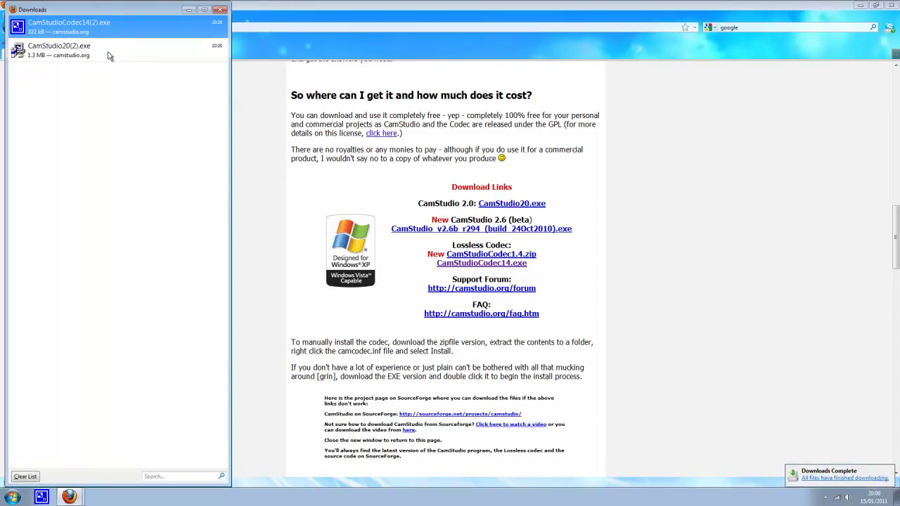
double_click(69, 27)
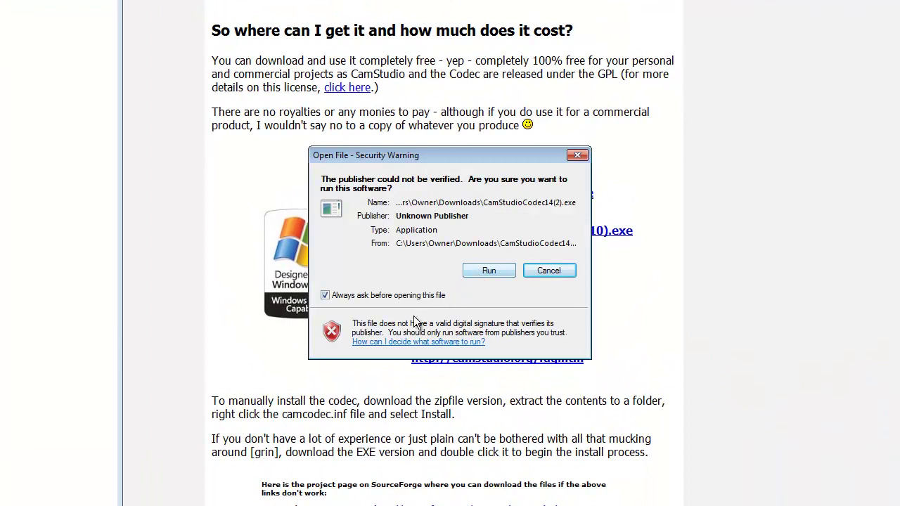
- Approve and complete the Lossless Codec v1.4 setup, accepting its license
left_click(474, 273)
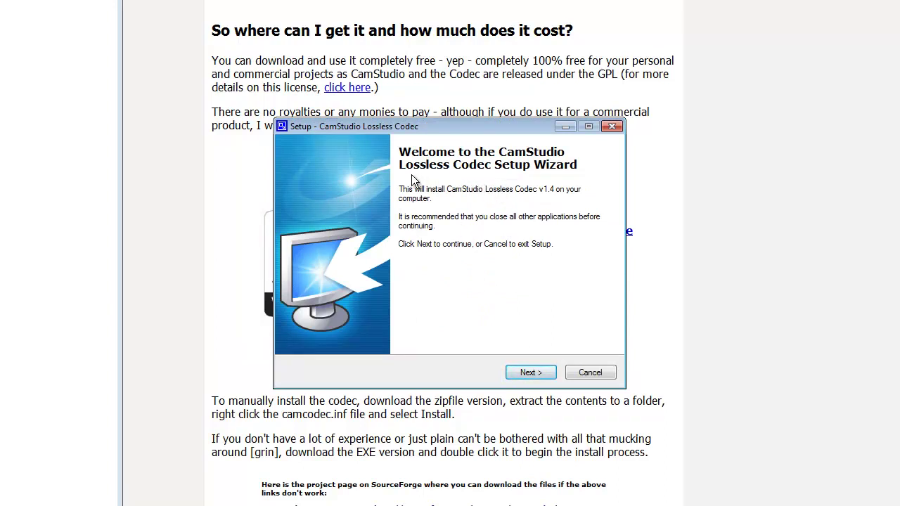
left_click(538, 373)
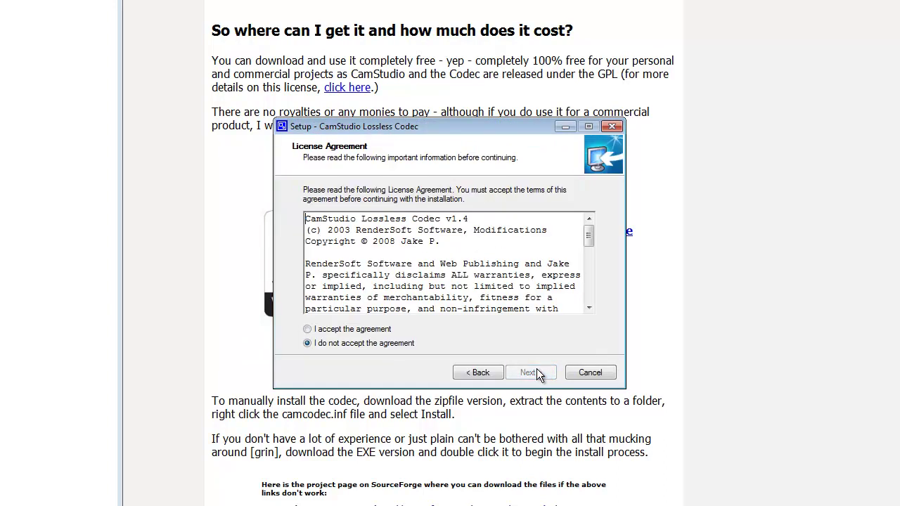
left_click(349, 331)
scroll(584, 277, "down", 3)
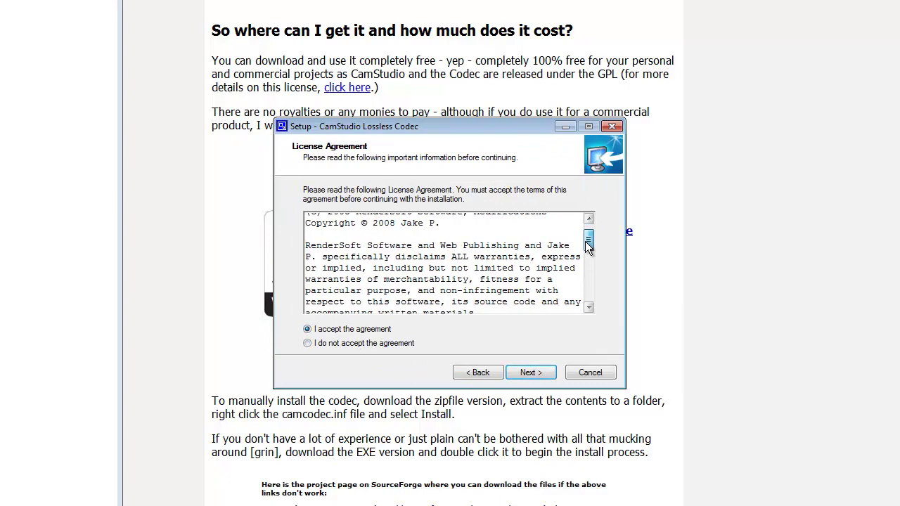
scroll(588, 282, "down", 5)
scroll(590, 284, "down", 2)
left_click(533, 372)
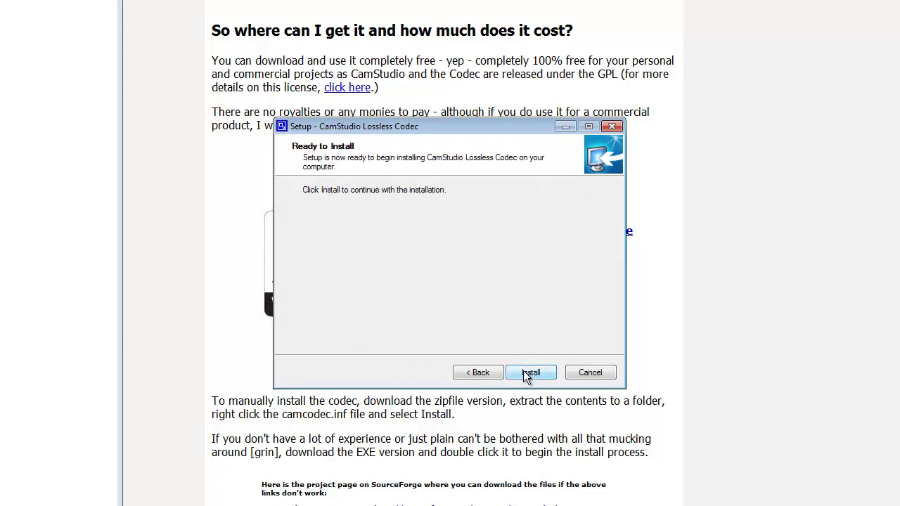
left_click(523, 371)
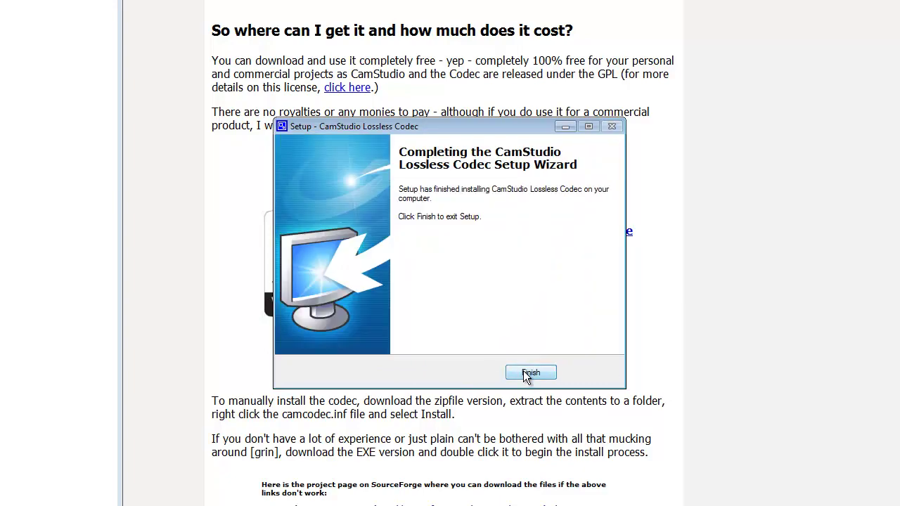
left_click(527, 373)
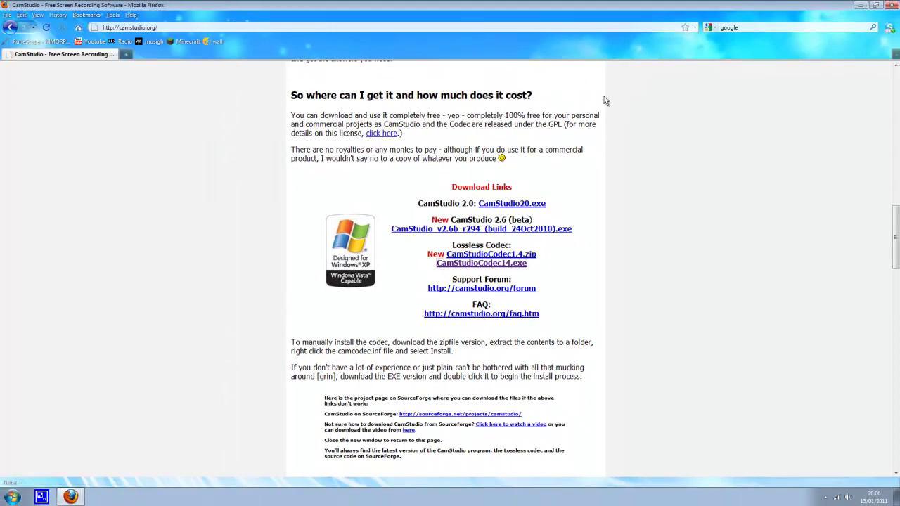
- Close Firefox, launch CamStudio from the desktop and choose Do not record audio
left_click(893, 7)
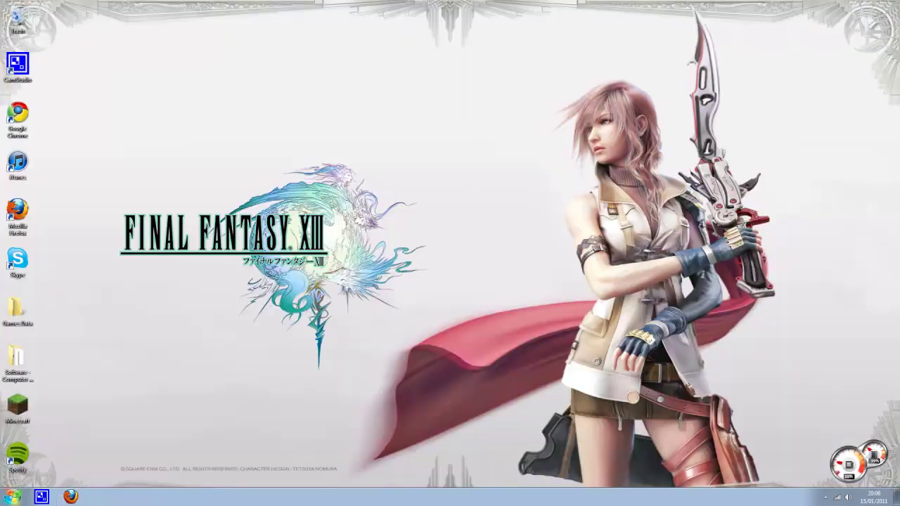
double_click(25, 71)
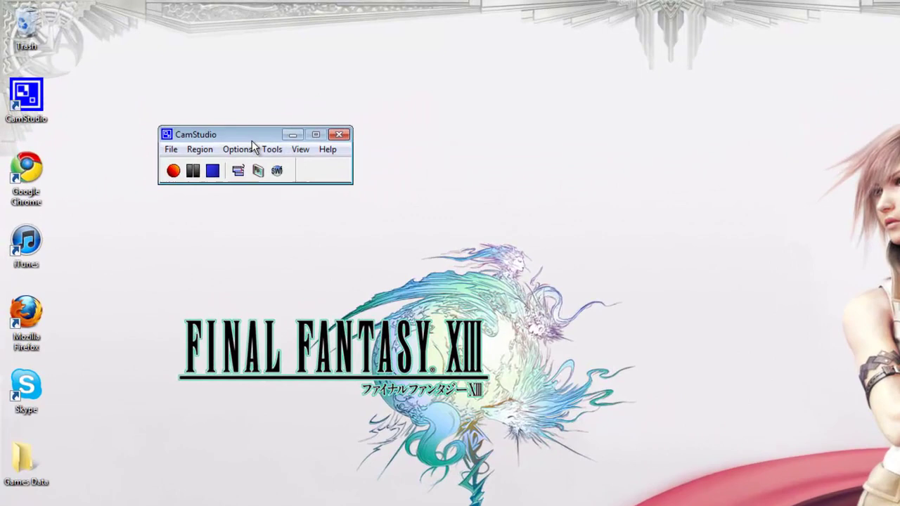
left_click(147, 109)
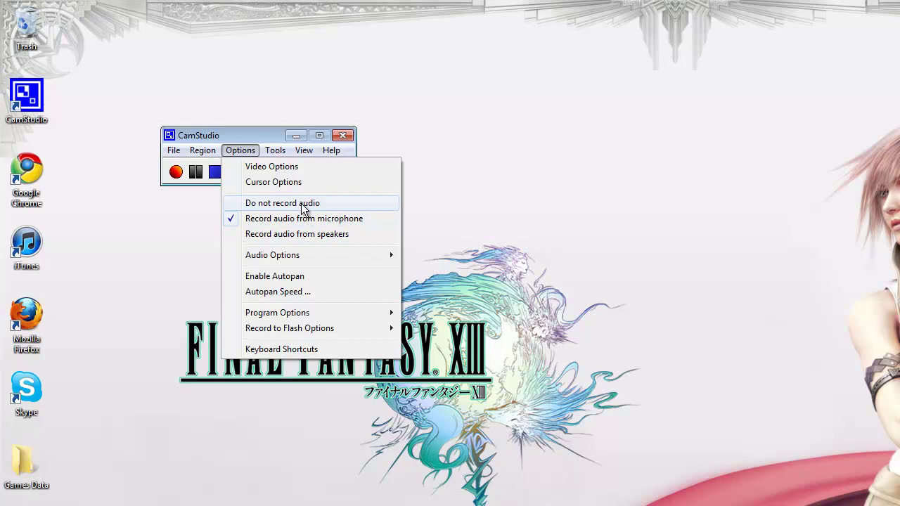
left_click(302, 203)
left_click(241, 152)
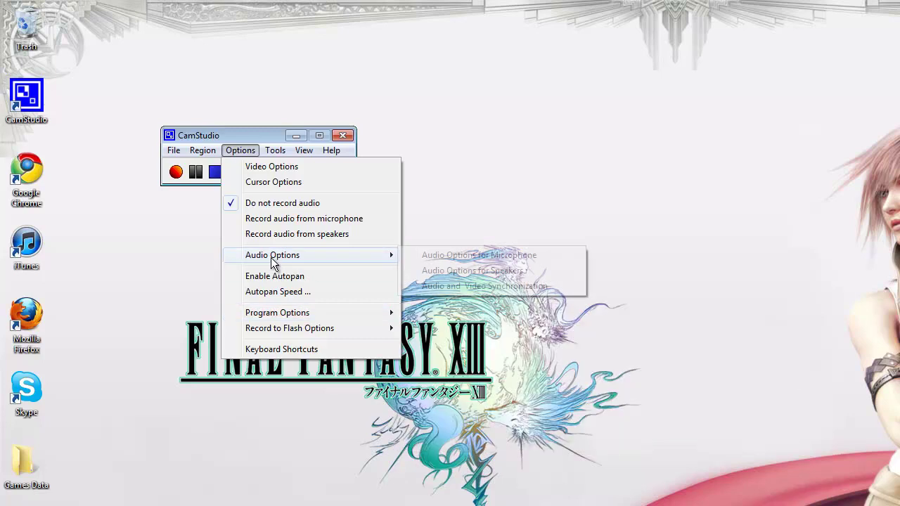
mouse_move(202, 151)
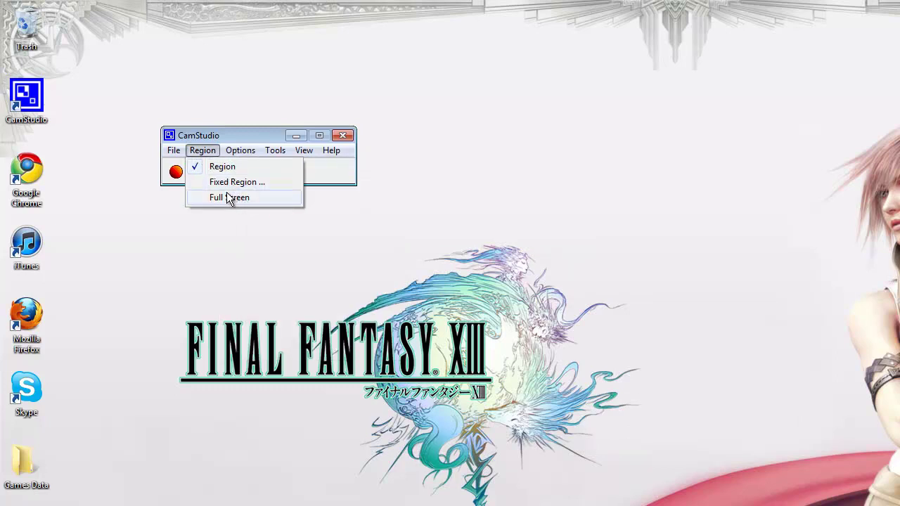
- Record a trial capture of a drawn screen region, then stop it and dismiss the save prompt
left_click(232, 147)
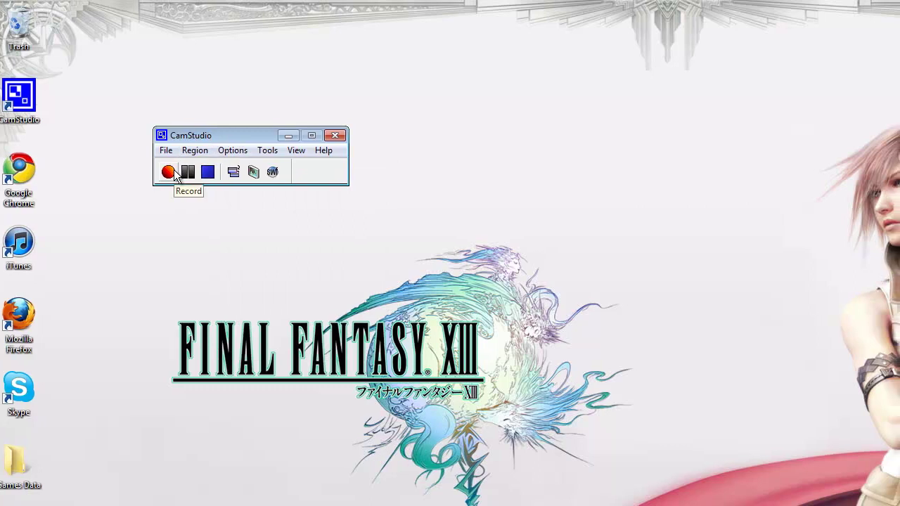
left_click_drag(345, 118, 640, 237)
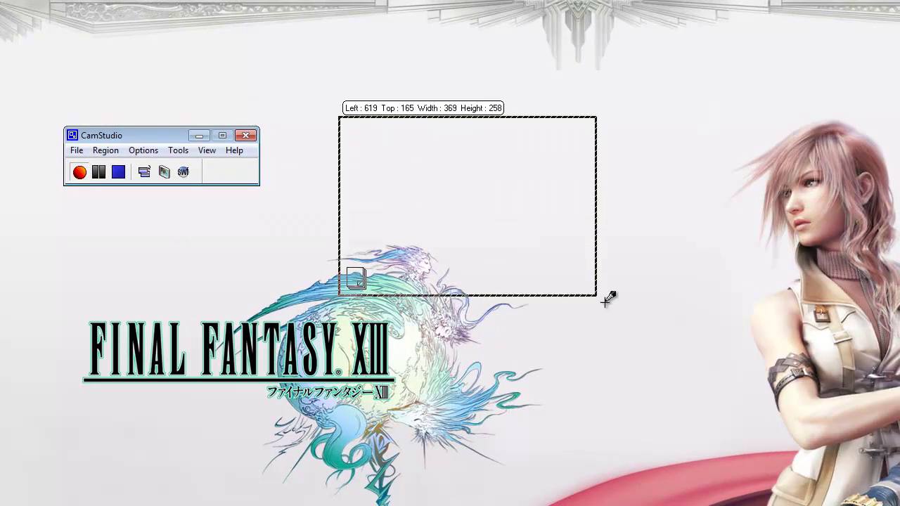
right_click(513, 283)
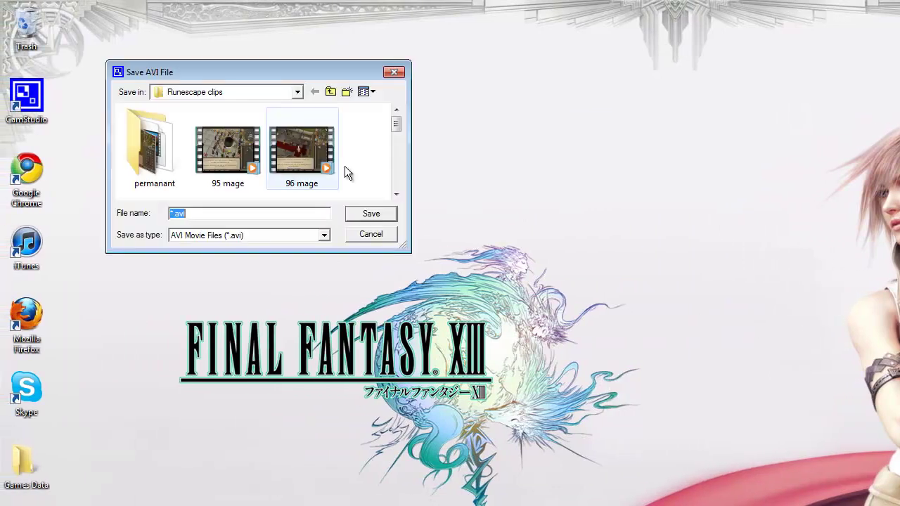
left_click(388, 64)
left_click(248, 151)
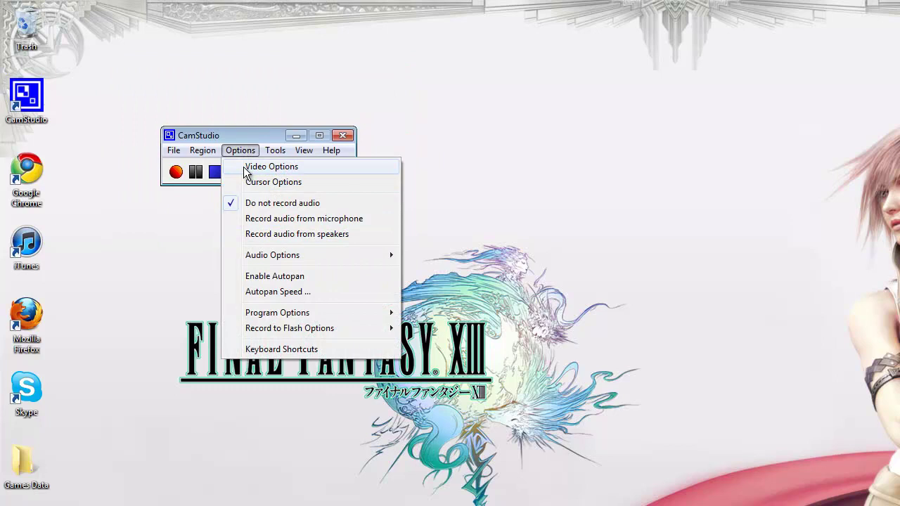
- Set lossless codec video options: quality 91, 160 key frames, 6 ms capture, 160 fps playback
left_click(247, 169)
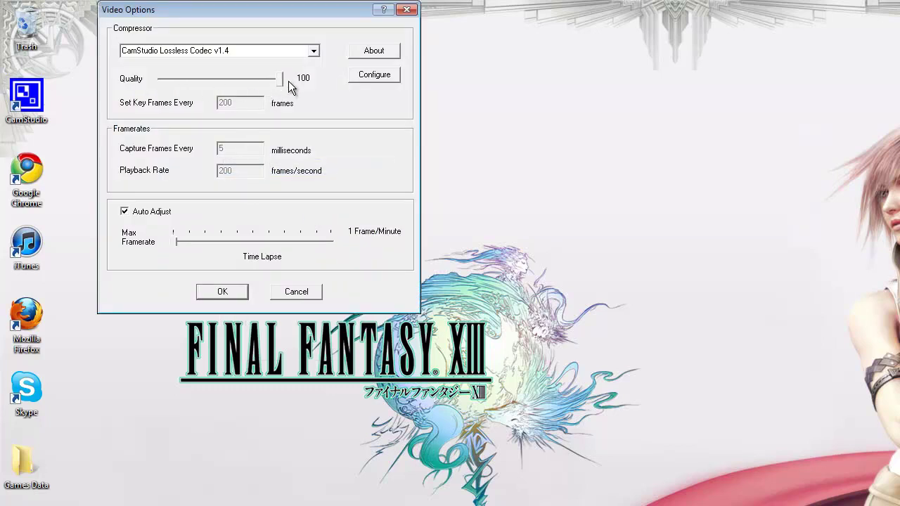
left_click_drag(173, 244, 280, 239)
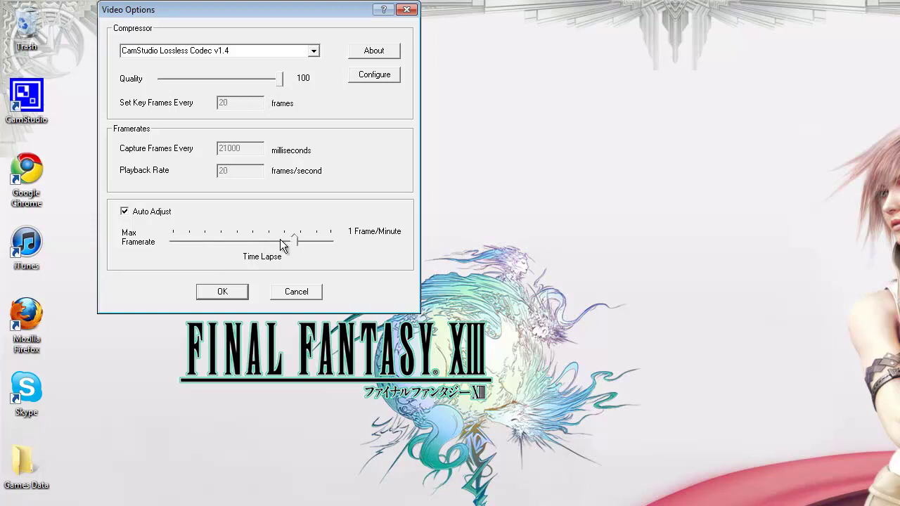
left_click(203, 239)
left_click(181, 243)
left_click_drag(281, 83, 271, 83)
left_click_drag(177, 239, 186, 244)
left_click(245, 291)
left_click(251, 155)
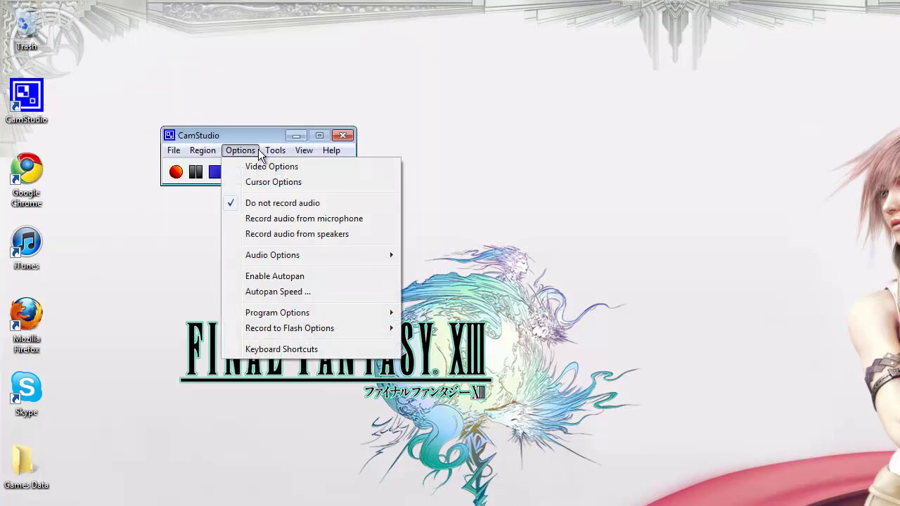
left_click(236, 150)
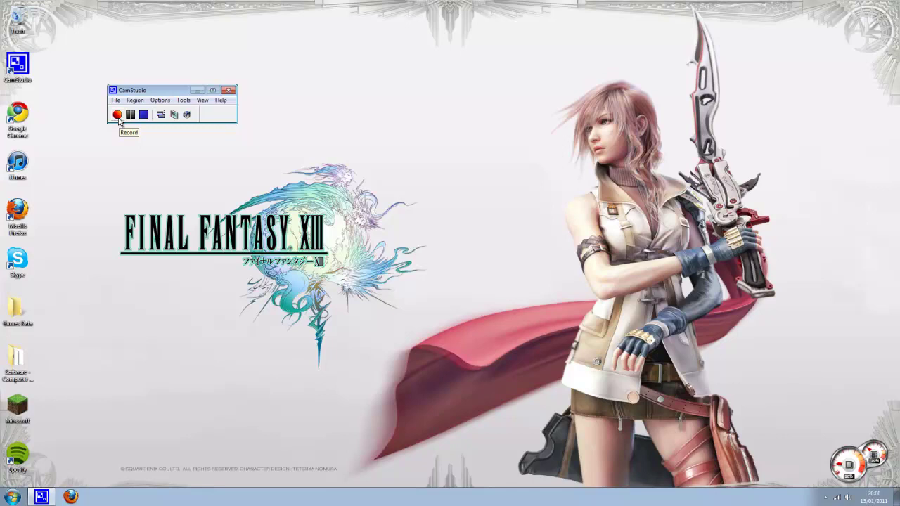
- Record a screen region while the RuneScape homepage loads in Firefox, then stop recording
left_click(118, 118)
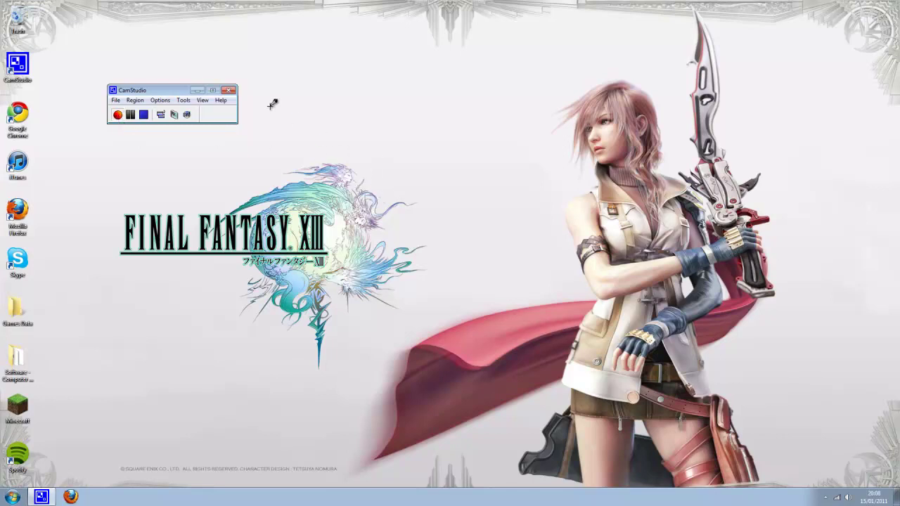
left_click_drag(267, 76, 646, 291)
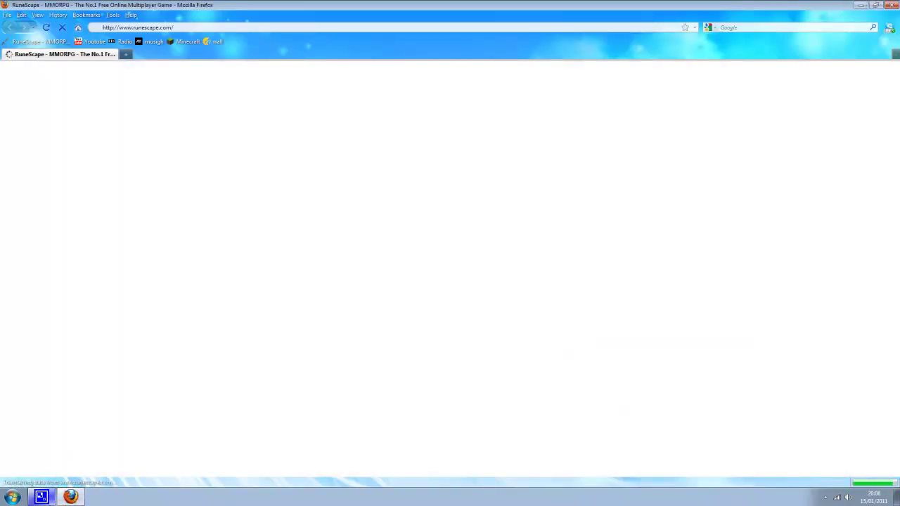
left_click(41, 497)
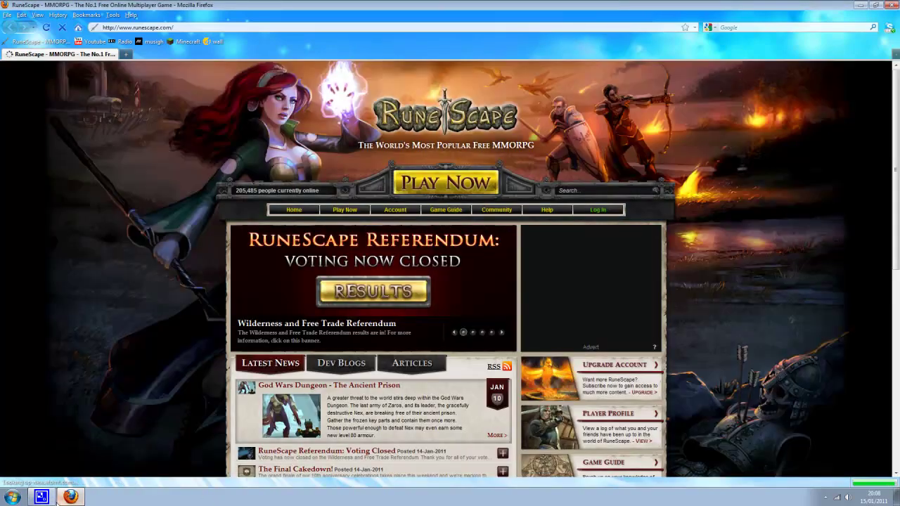
left_click(56, 500)
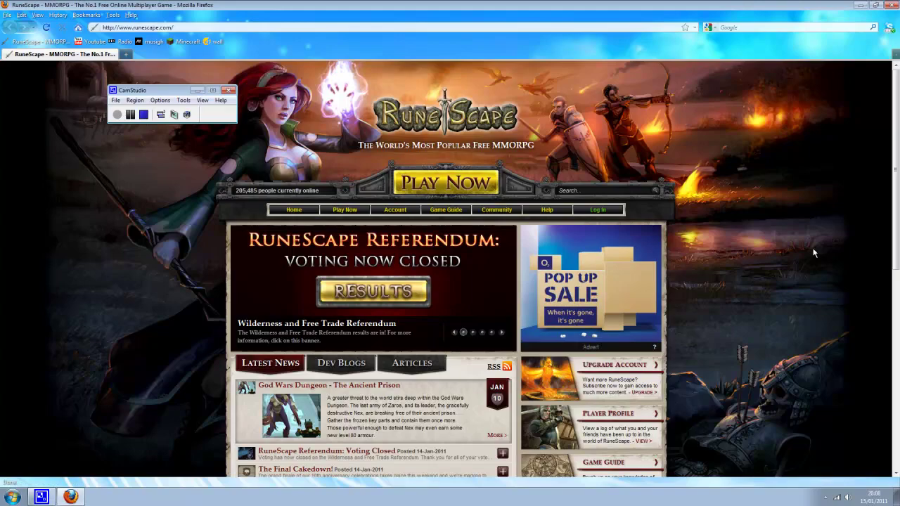
scroll(791, 256, "down", 7)
scroll(774, 255, "up", 7)
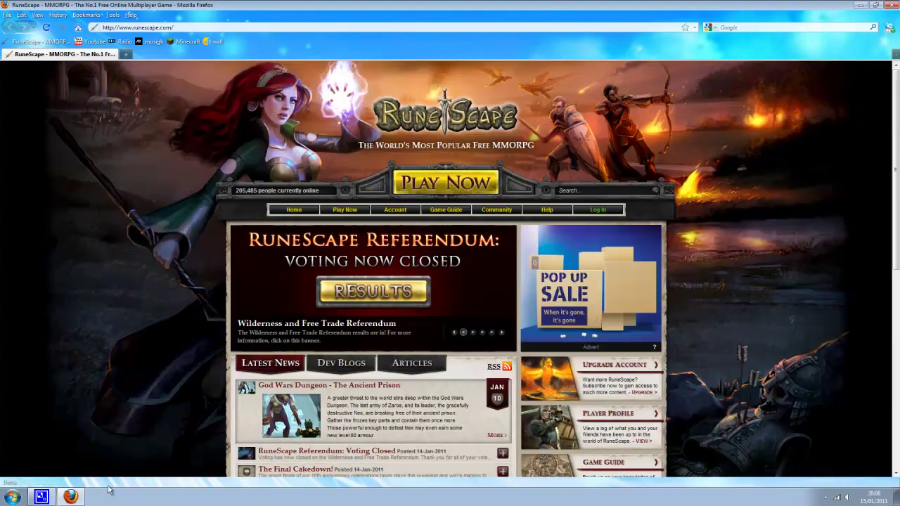
left_click(40, 497)
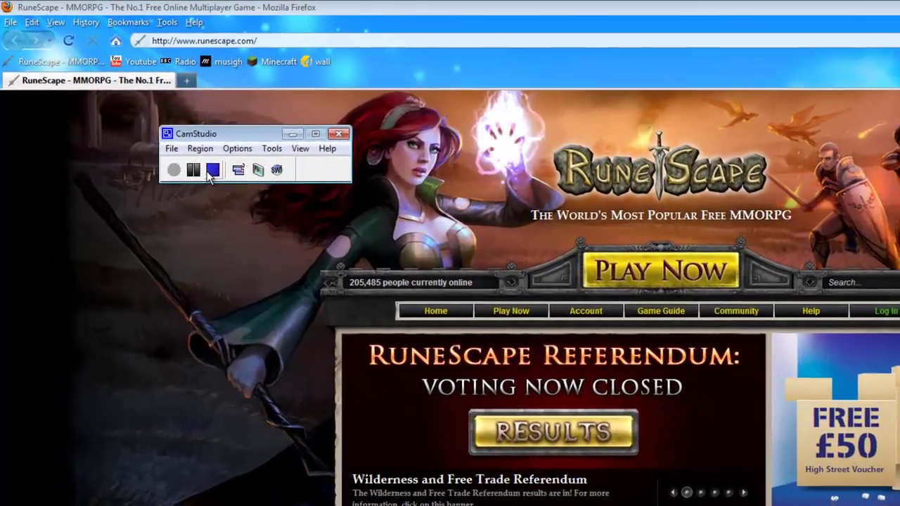
left_click(211, 170)
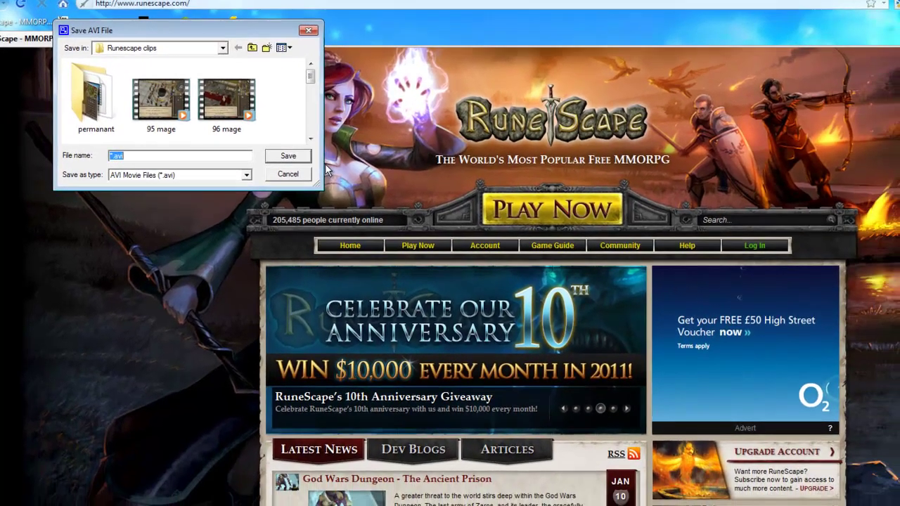
- Save the recording as 'tests' in the Runescape clips folder and play it back in the Player
type("tests")
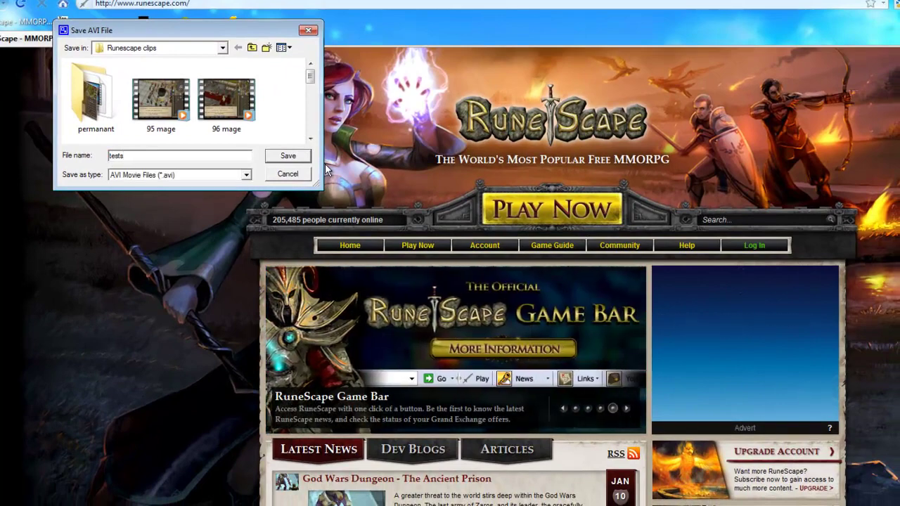
key("Return")
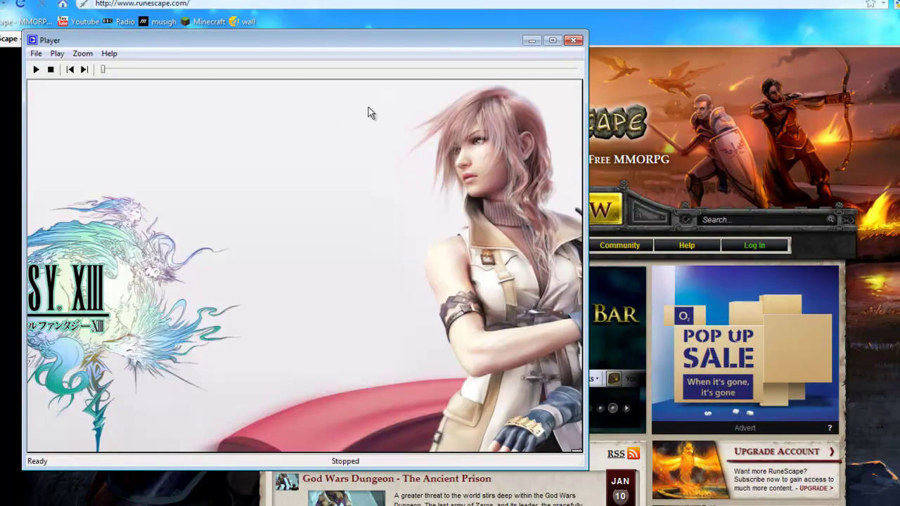
mouse_move(233, 43)
left_mouse_down()
mouse_move(513, 79)
mouse_move(442, 78)
left_mouse_up()
left_click(312, 103)
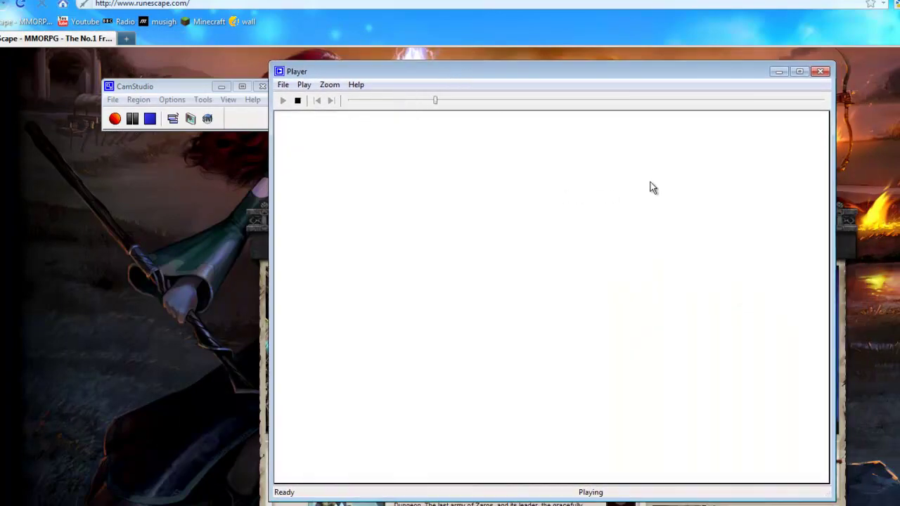